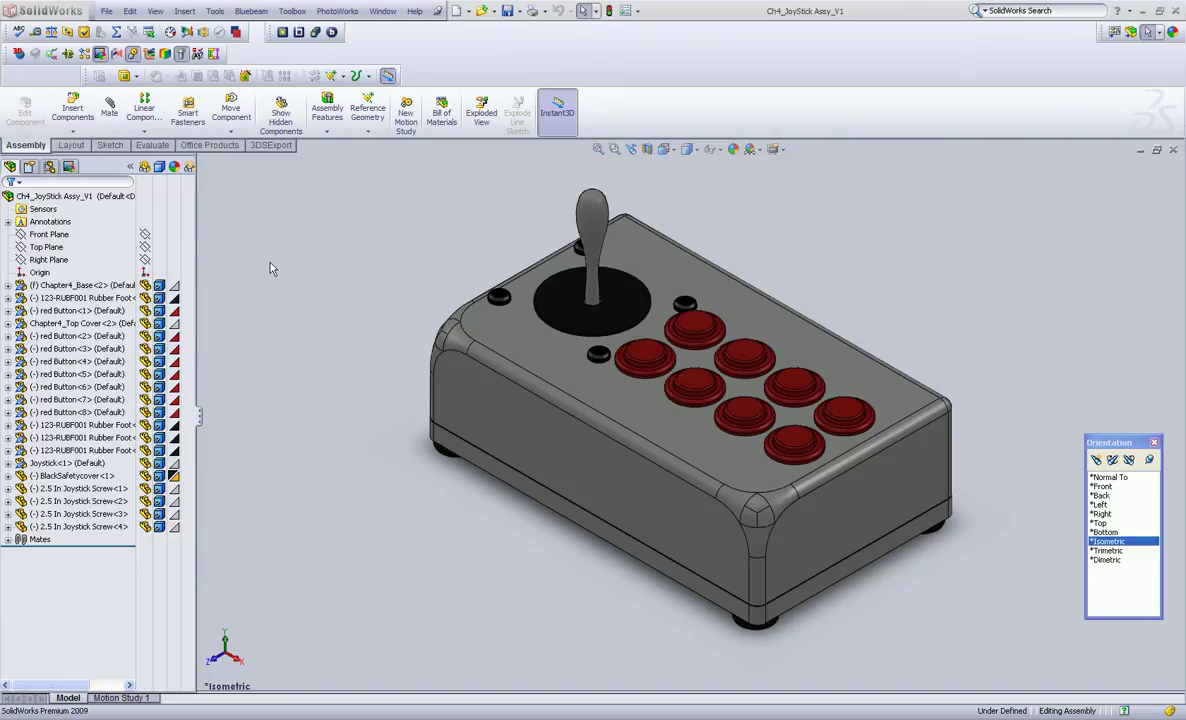
Select the Chapter4_Base<2> component in the FeatureManager tree.
click(37, 198)
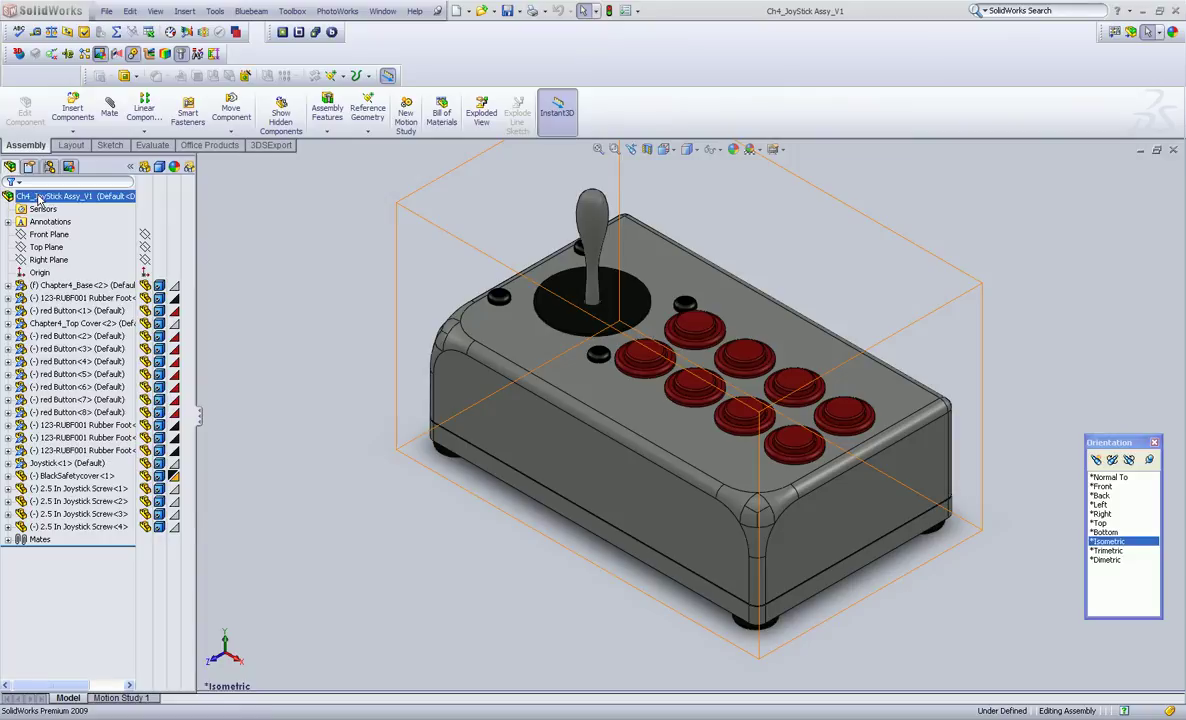
click(24, 285)
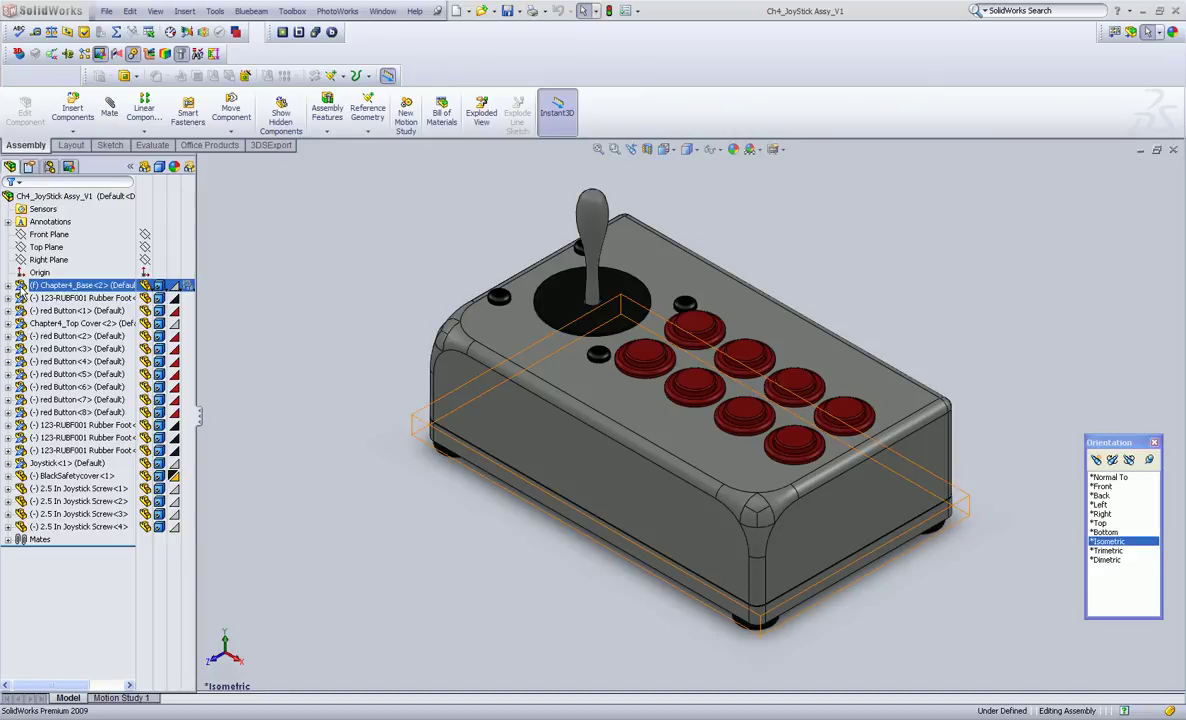
click(212, 304)
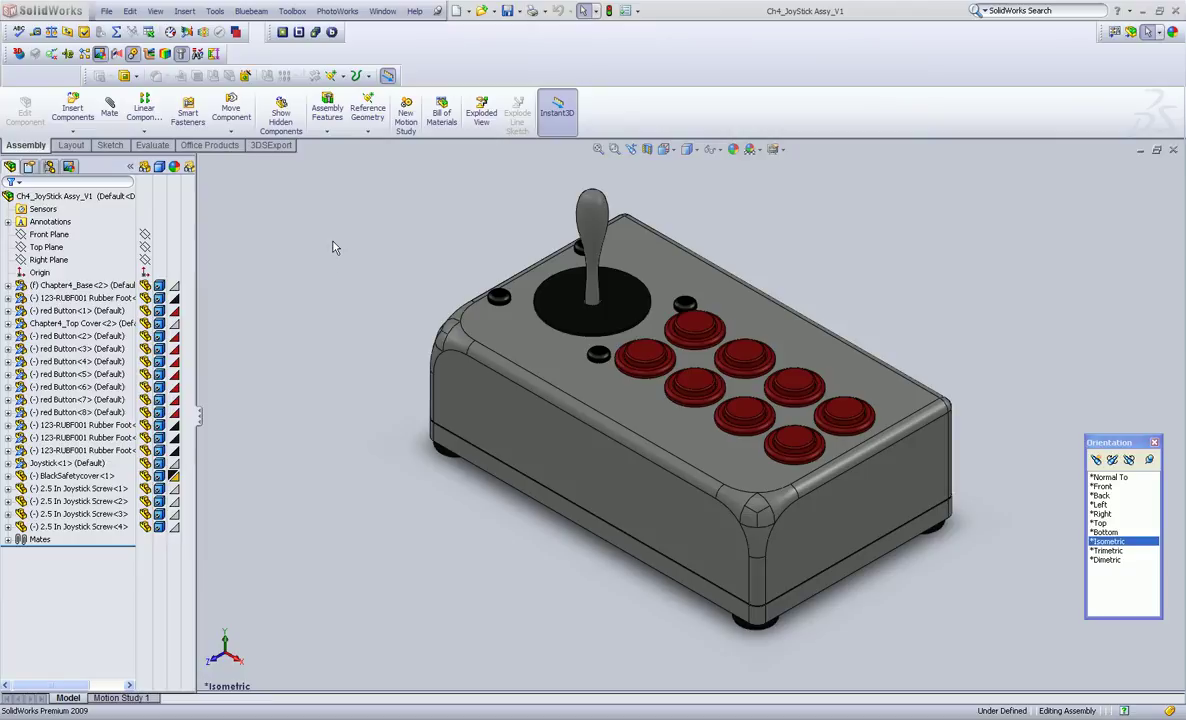
click(72, 197)
click(72, 198)
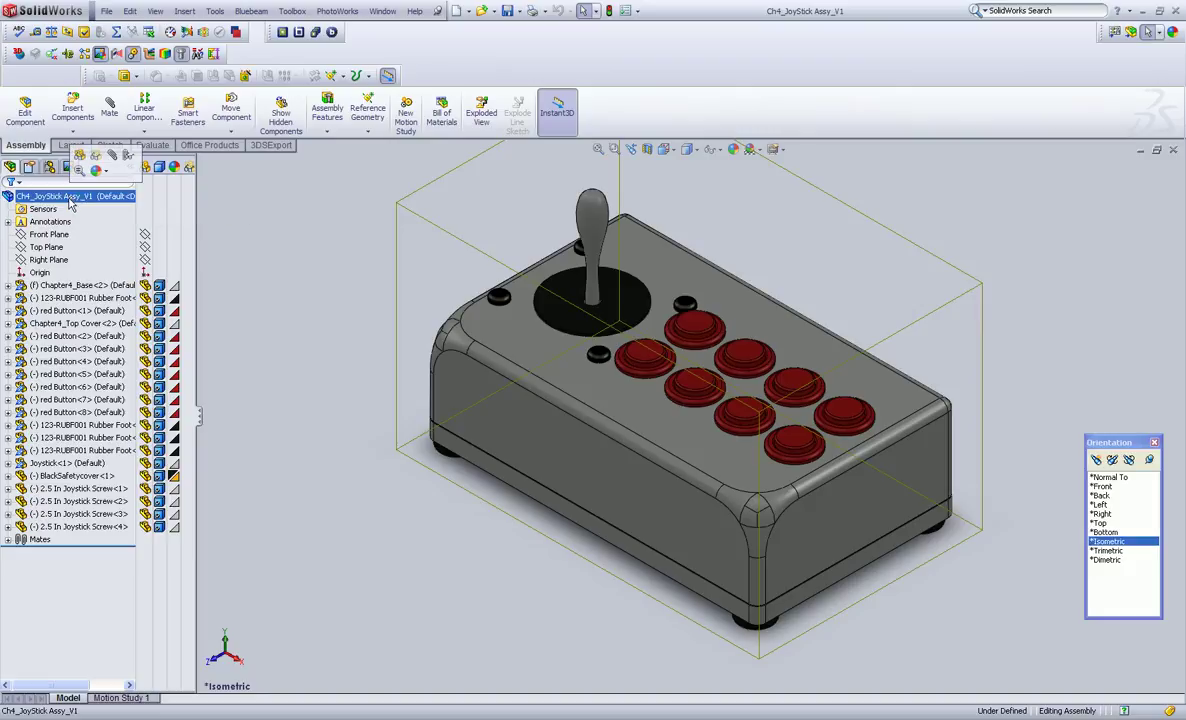
click(55, 286)
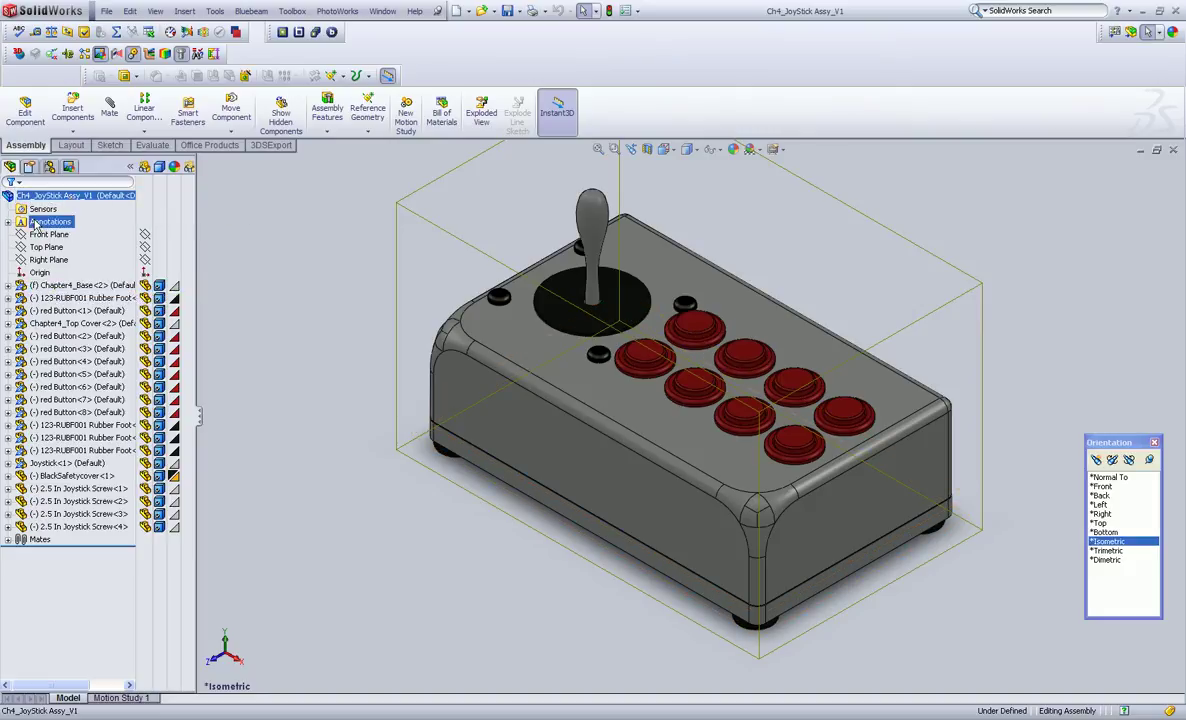
click(60, 196)
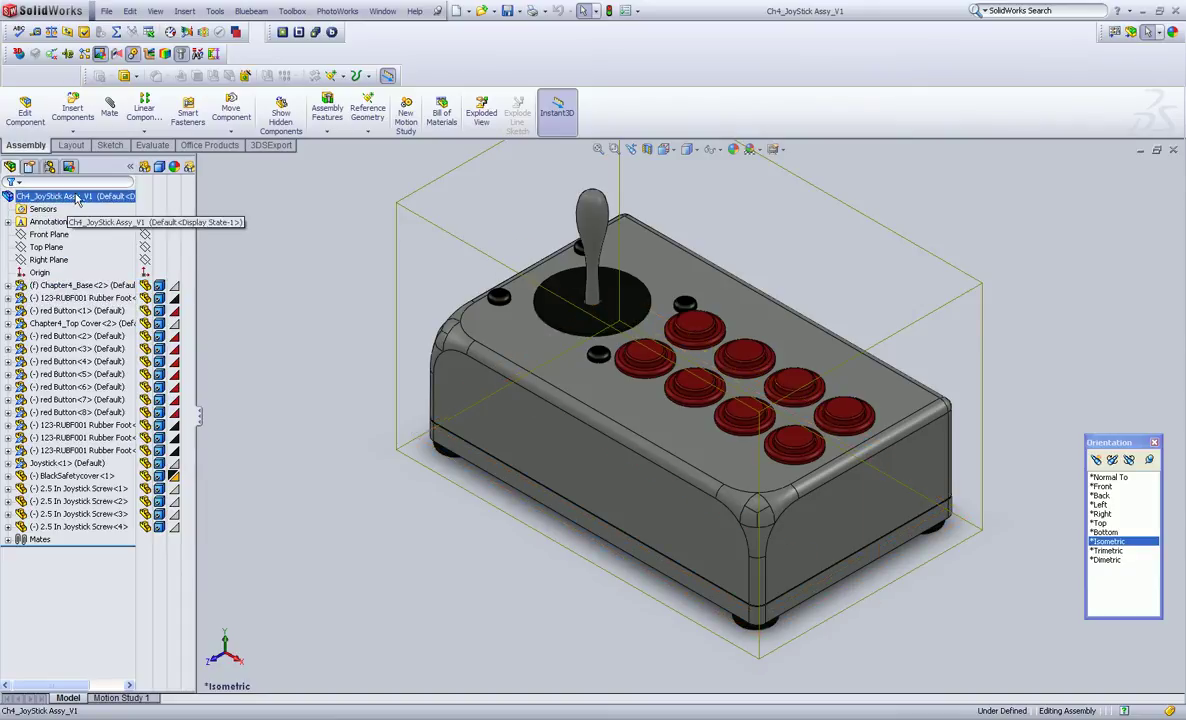
click(62, 290)
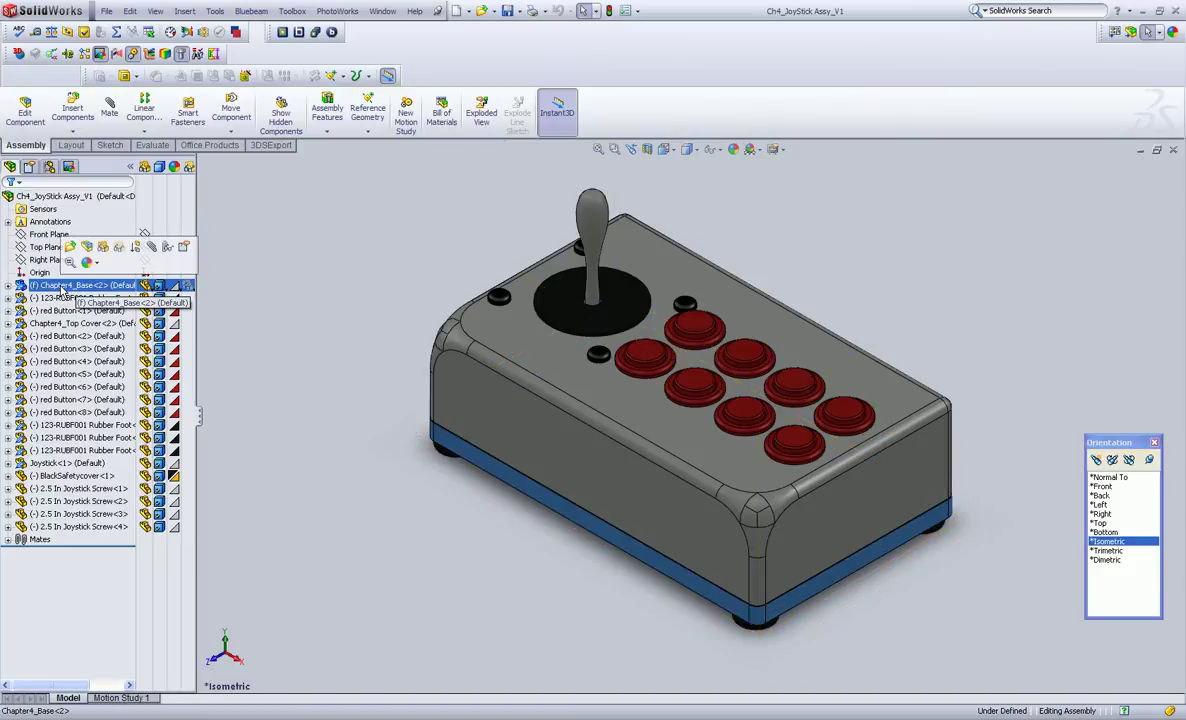
Set Chapter4_Base<2> to Resolved from its expanded context menu.
right_click(64, 290)
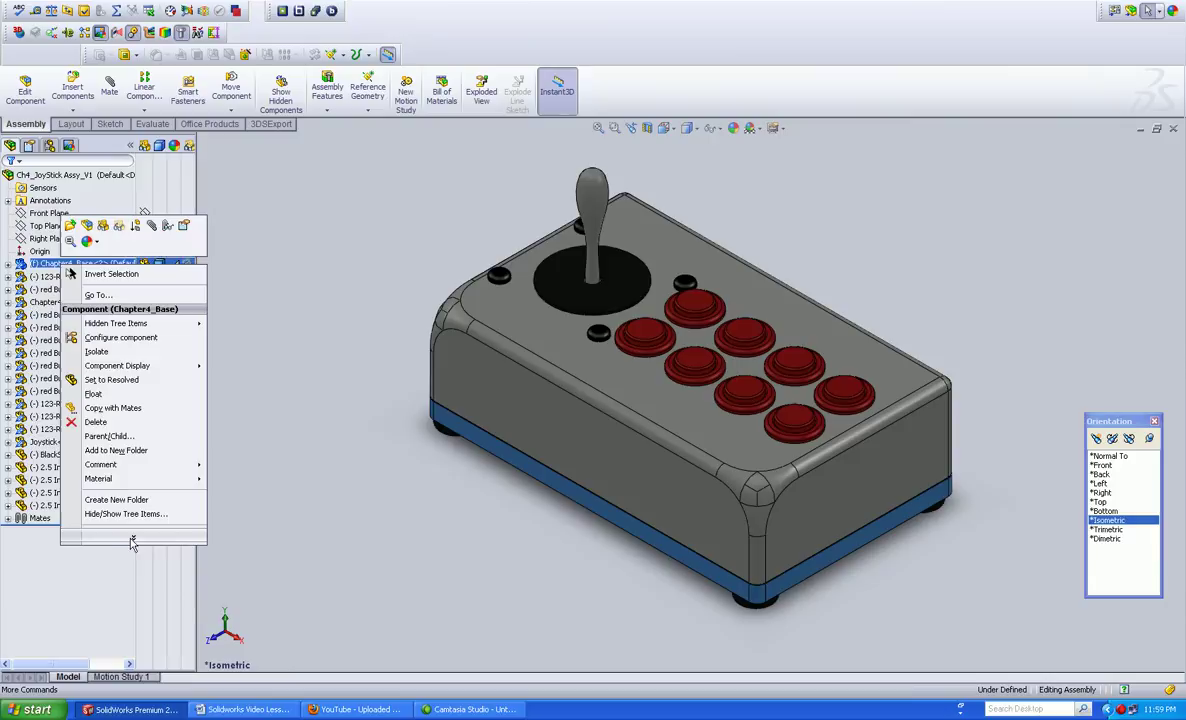
click(133, 537)
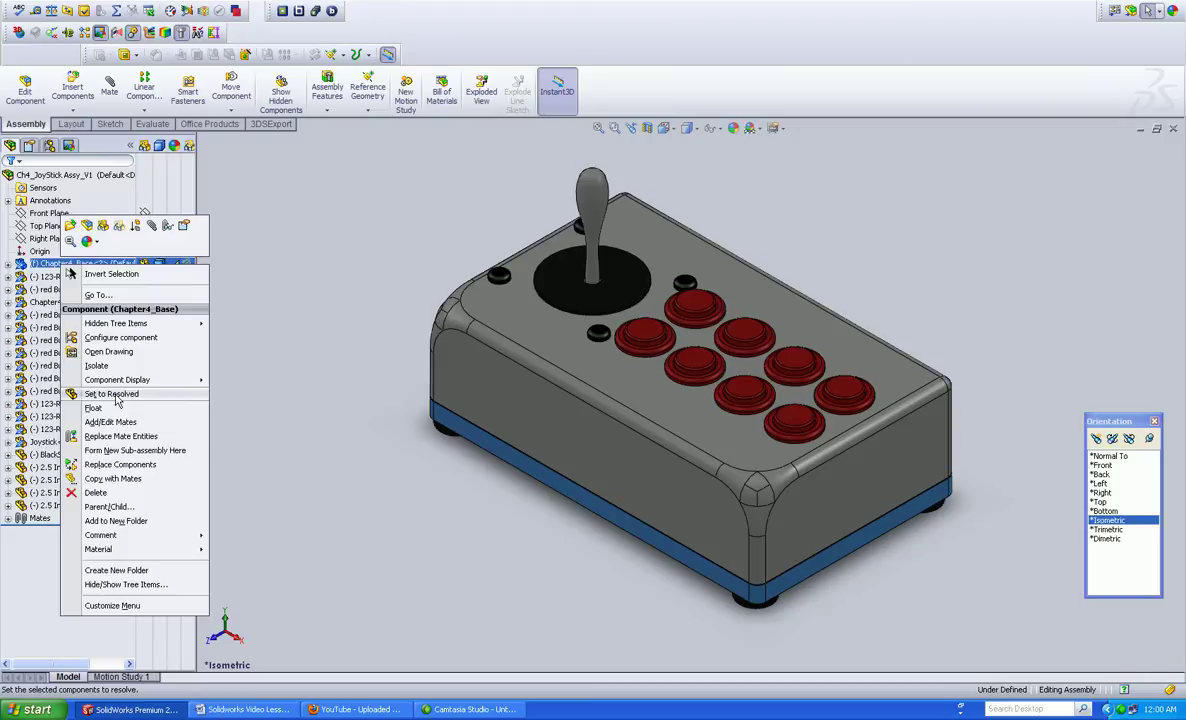
click(112, 394)
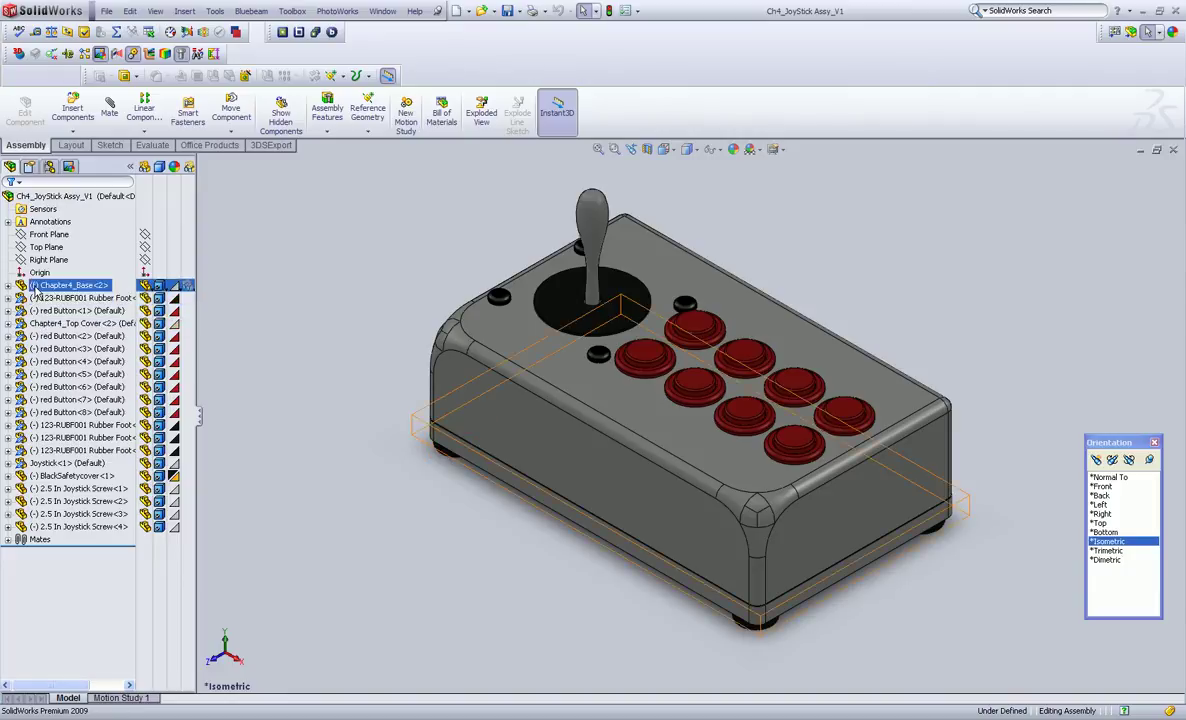
Shift-select Rubber Foot<1> through red Button<4> and set them all to Resolved.
click(38, 299)
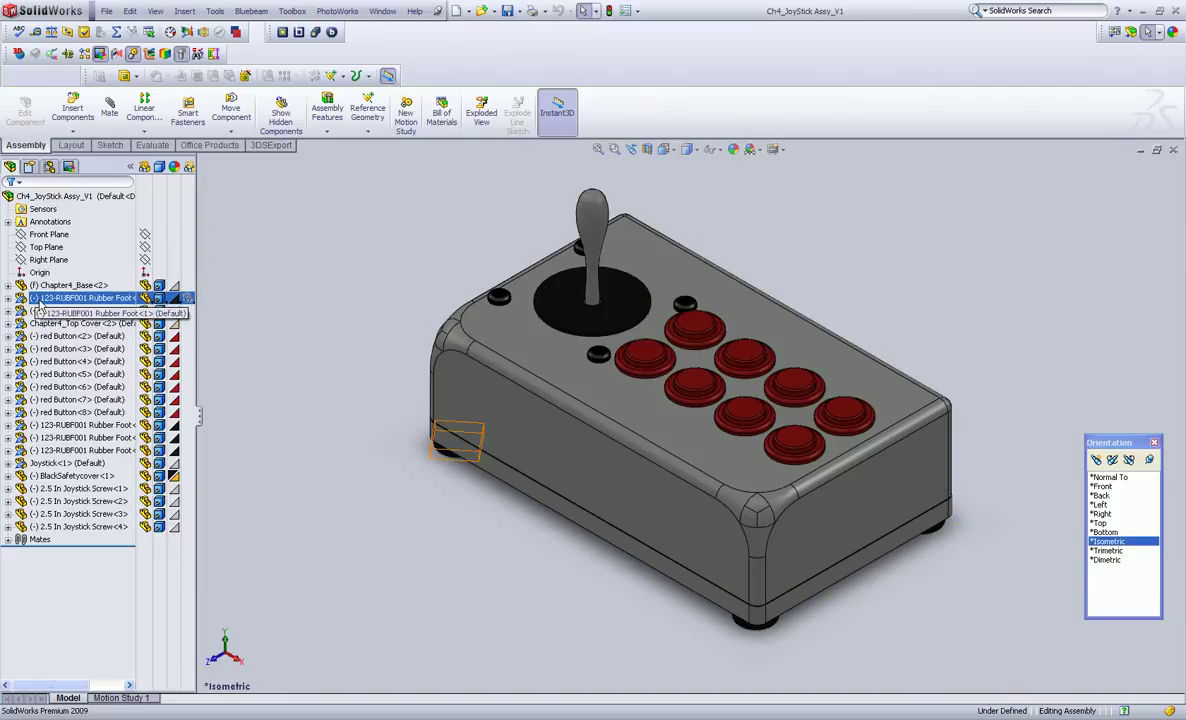
click(88, 198)
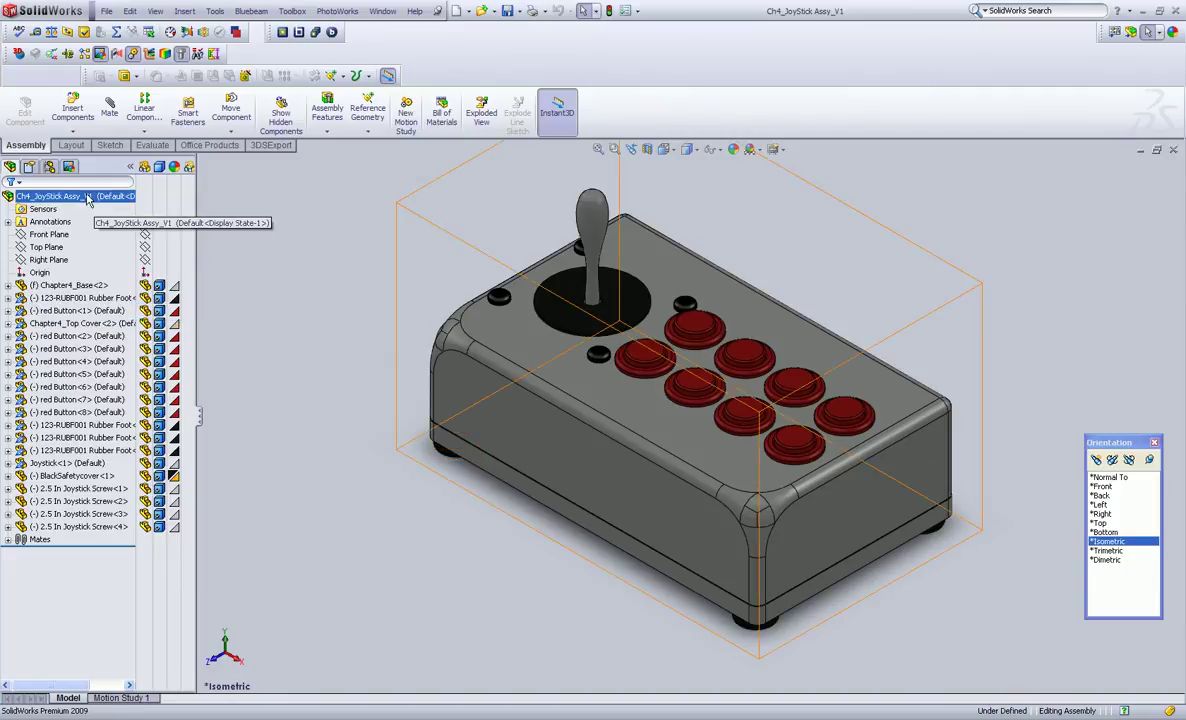
click(62, 299)
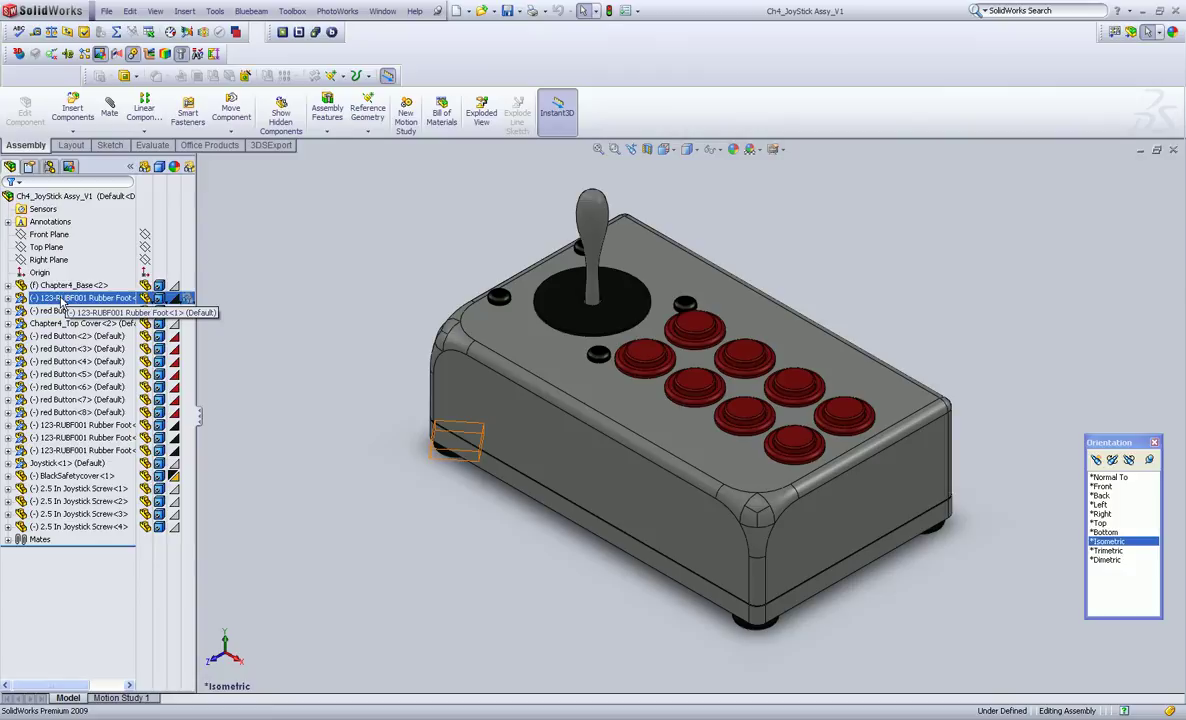
ctrl+click(60, 361)
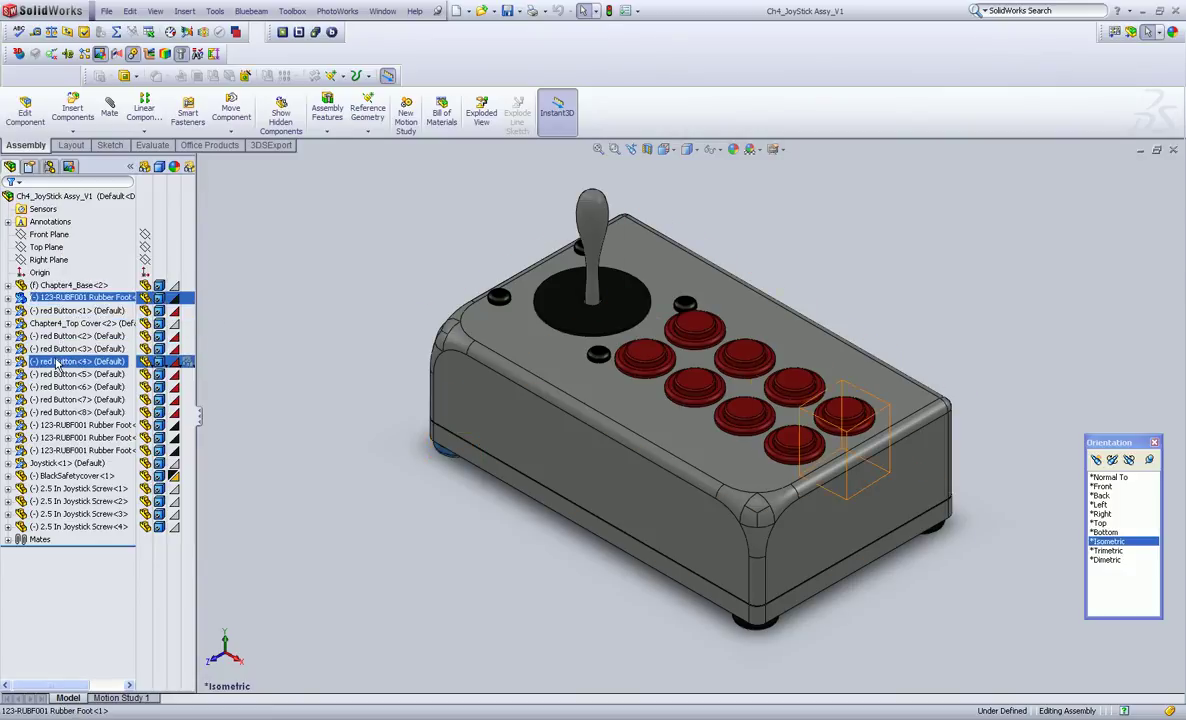
shift+click(57, 362)
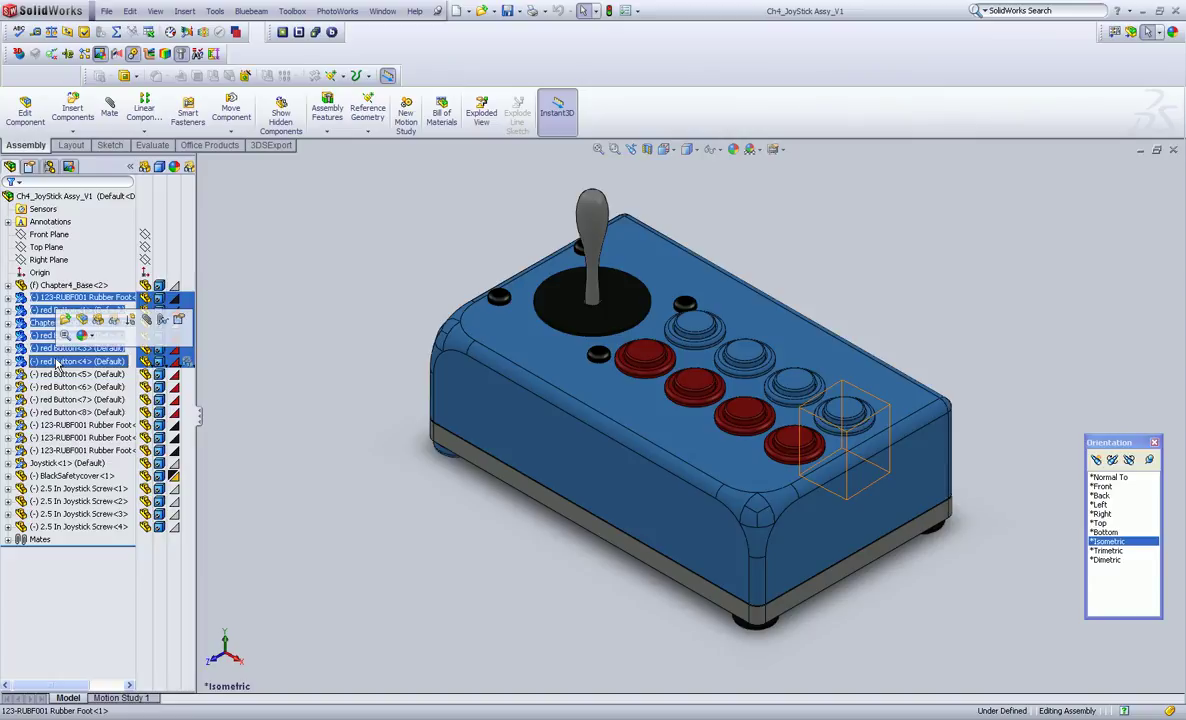
right_click(60, 366)
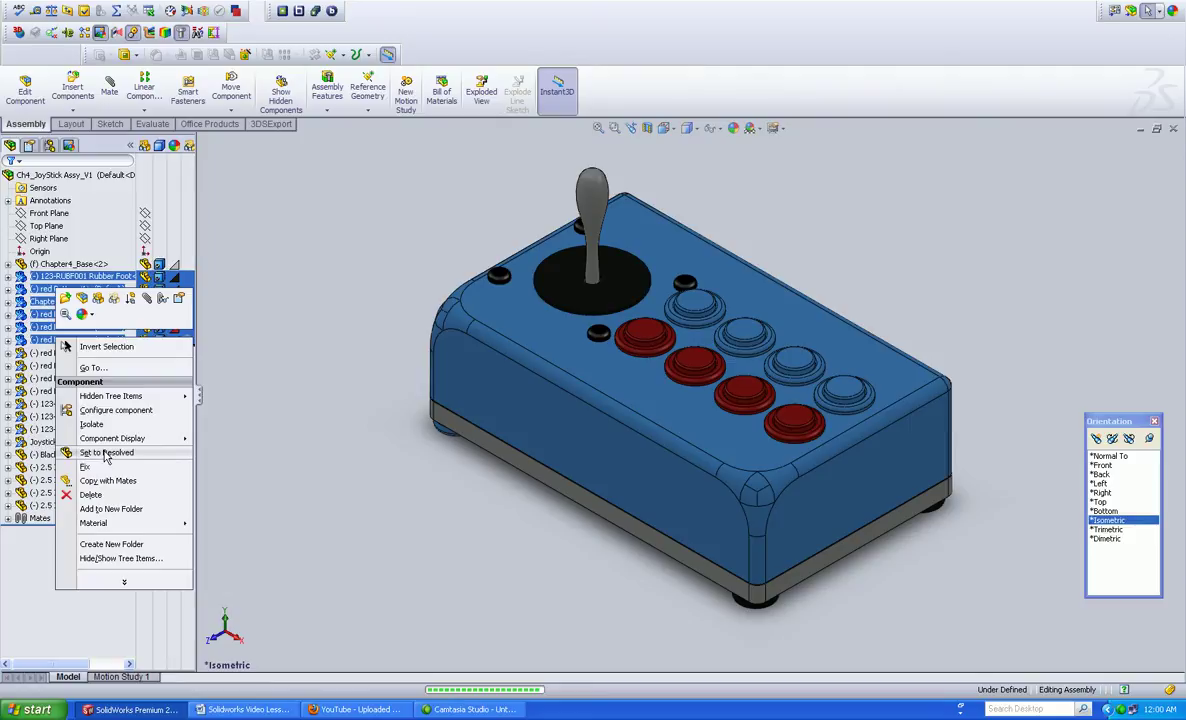
click(106, 454)
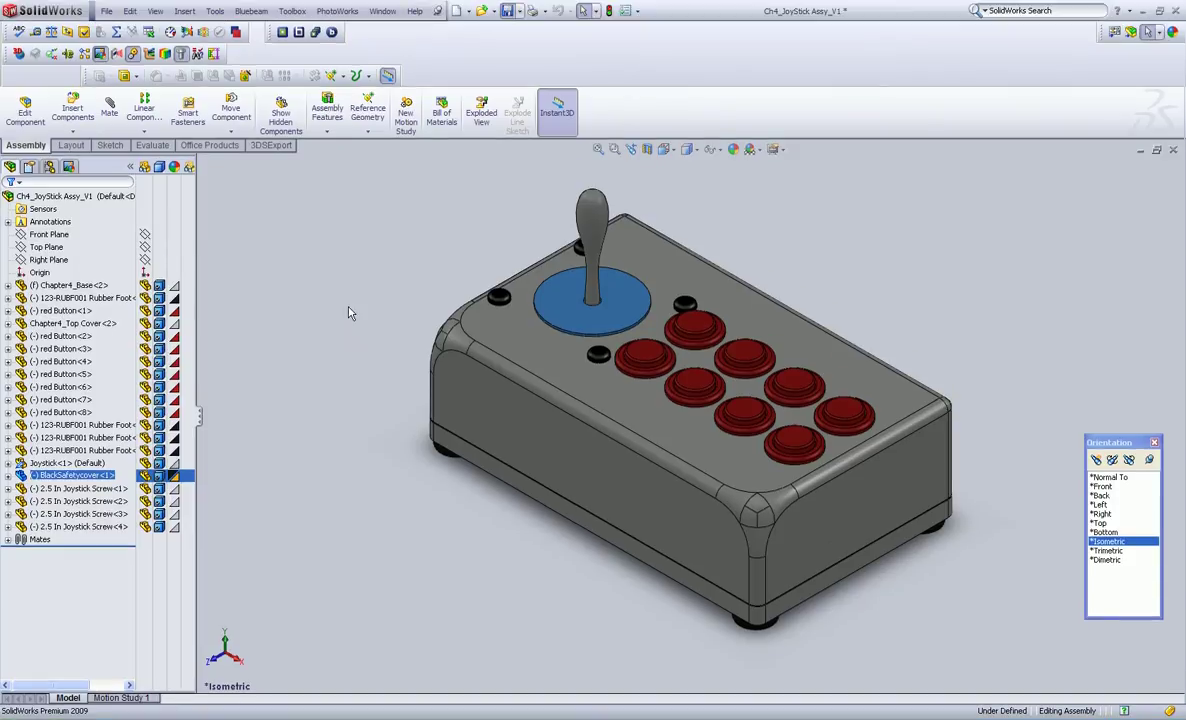
Save the joystick assembly, then select the first joystick screw and the top cover.
key(ctrl+s)
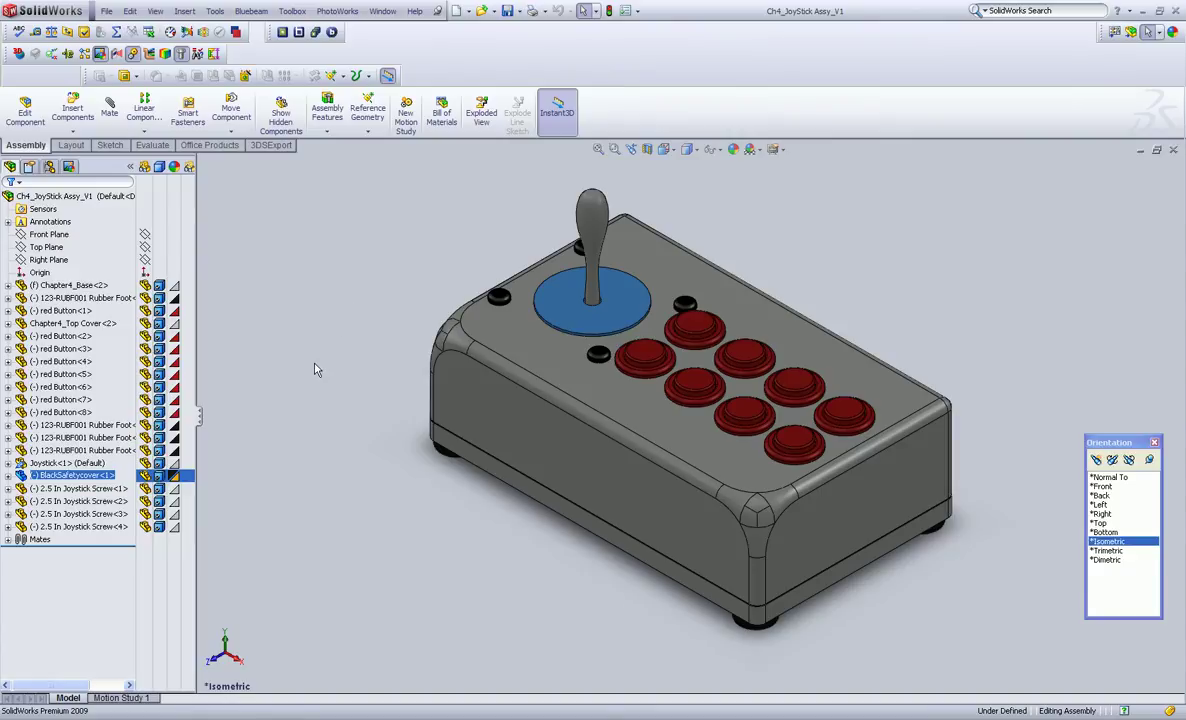
click(305, 330)
click(100, 488)
click(60, 323)
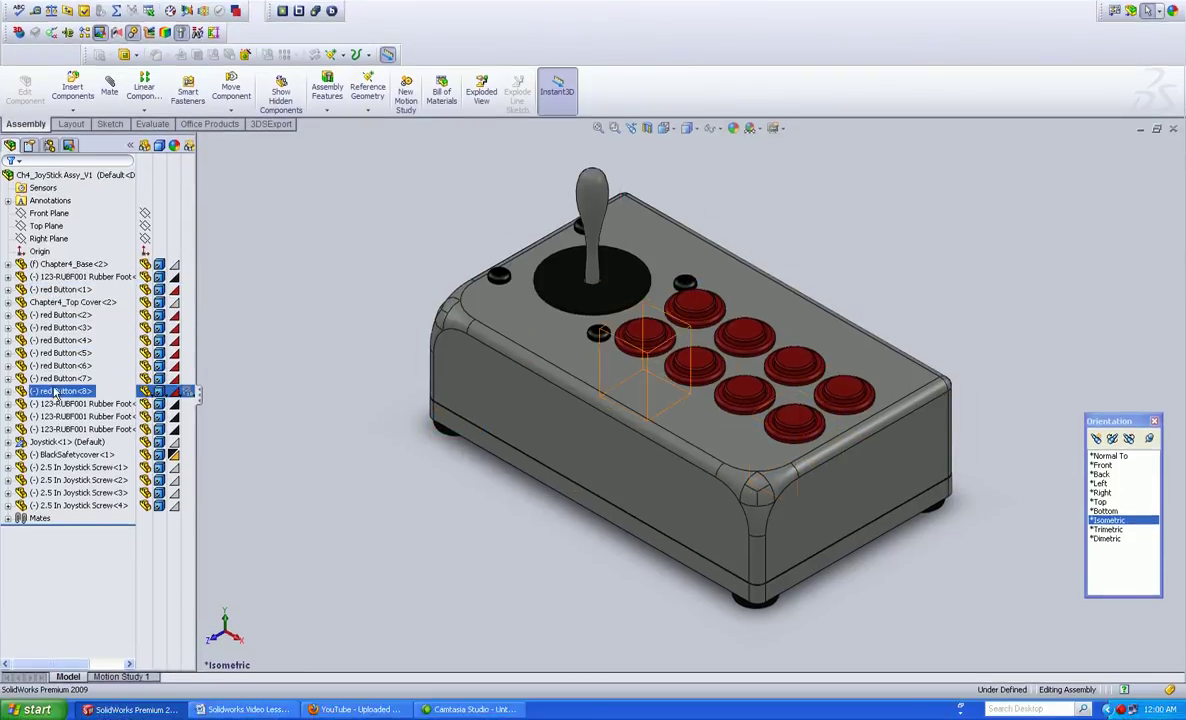
Select a rubber foot, the Joystick component, and finally the top-level assembly.
click(57, 405)
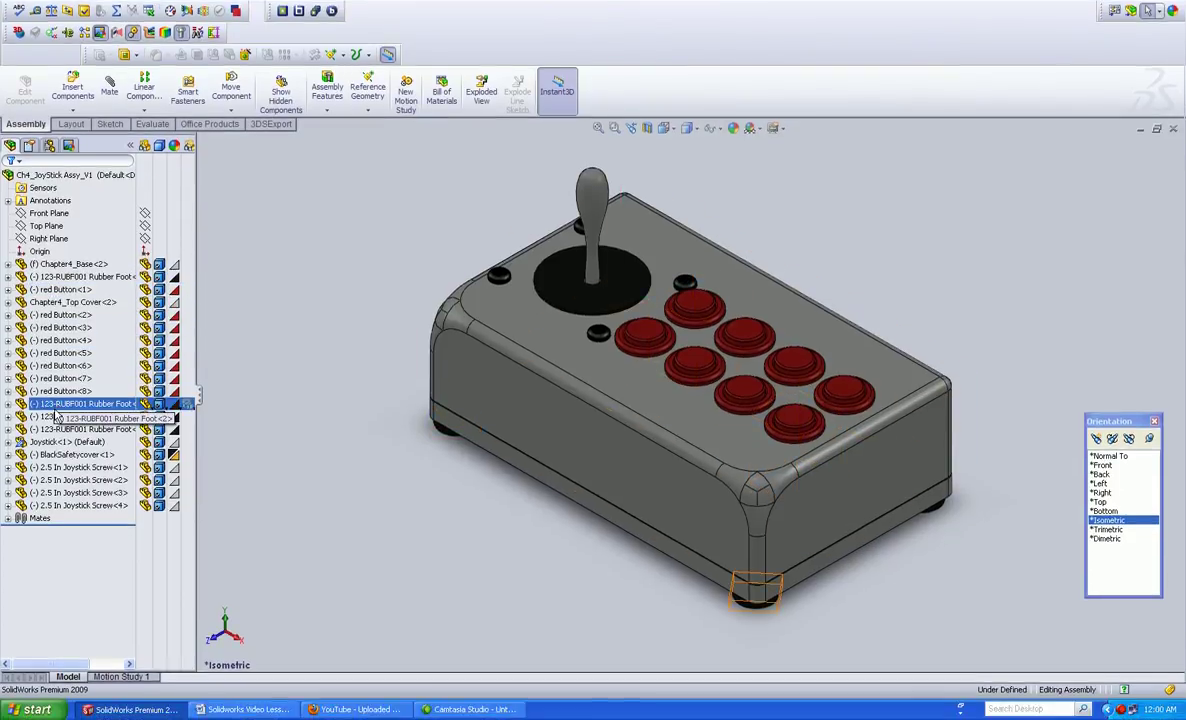
drag(57, 418, 60, 420)
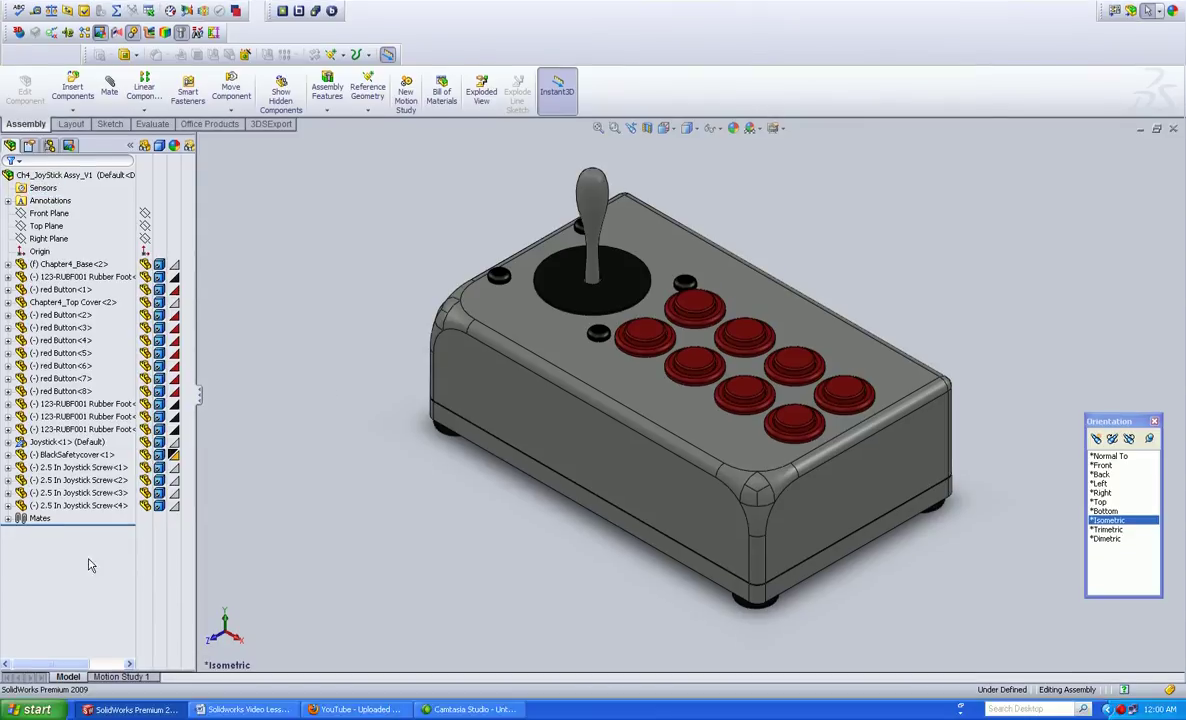
click(65, 441)
drag(65, 441, 184, 392)
click(80, 197)
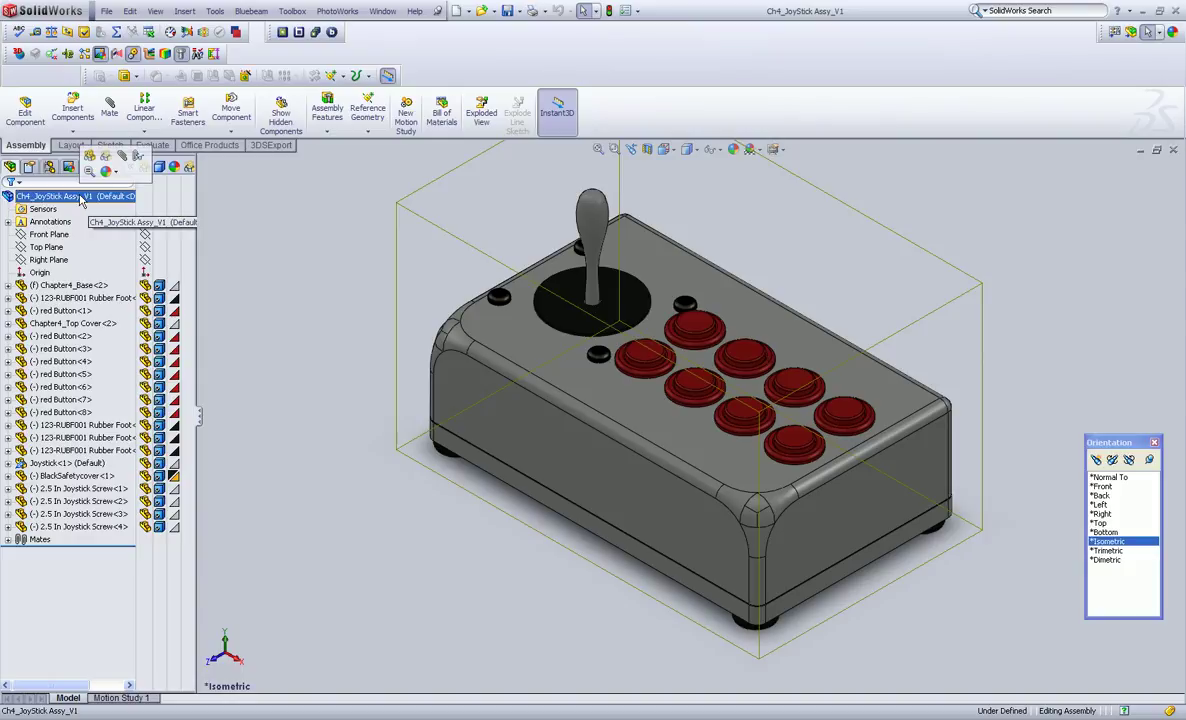
Apply Set Lightweight to Resolved on the top-level joystick assembly node.
right_click(80, 199)
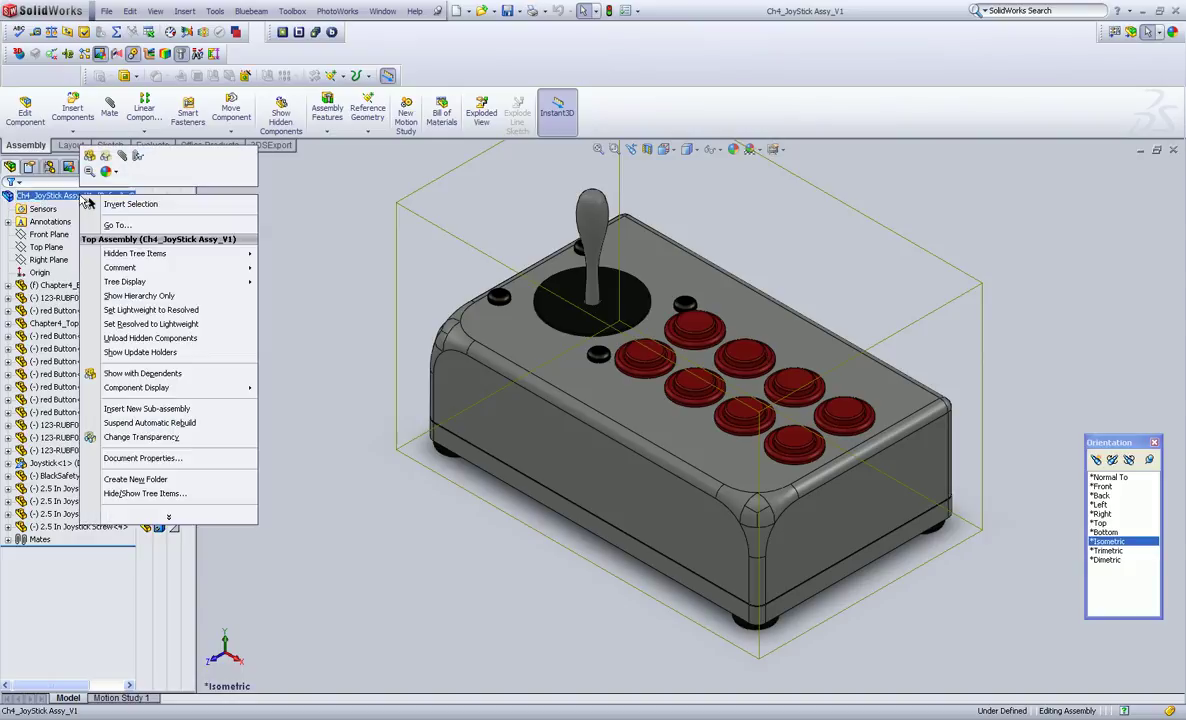
click(25, 196)
click(22, 200)
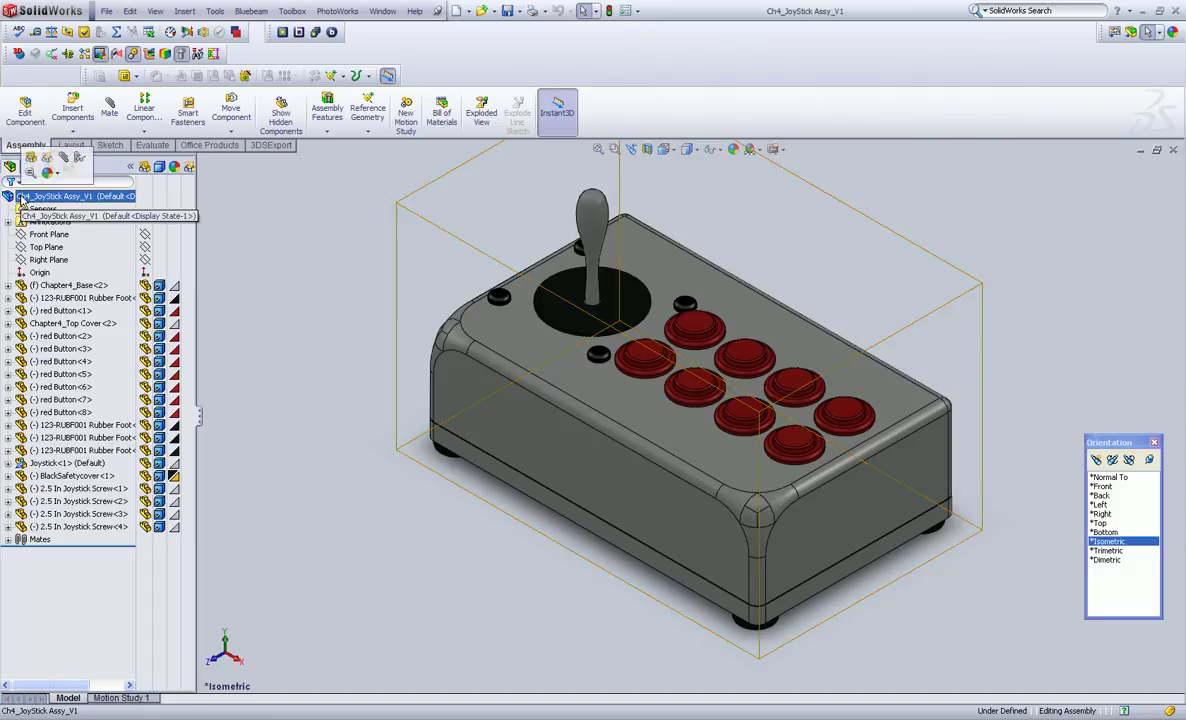
right_click(22, 200)
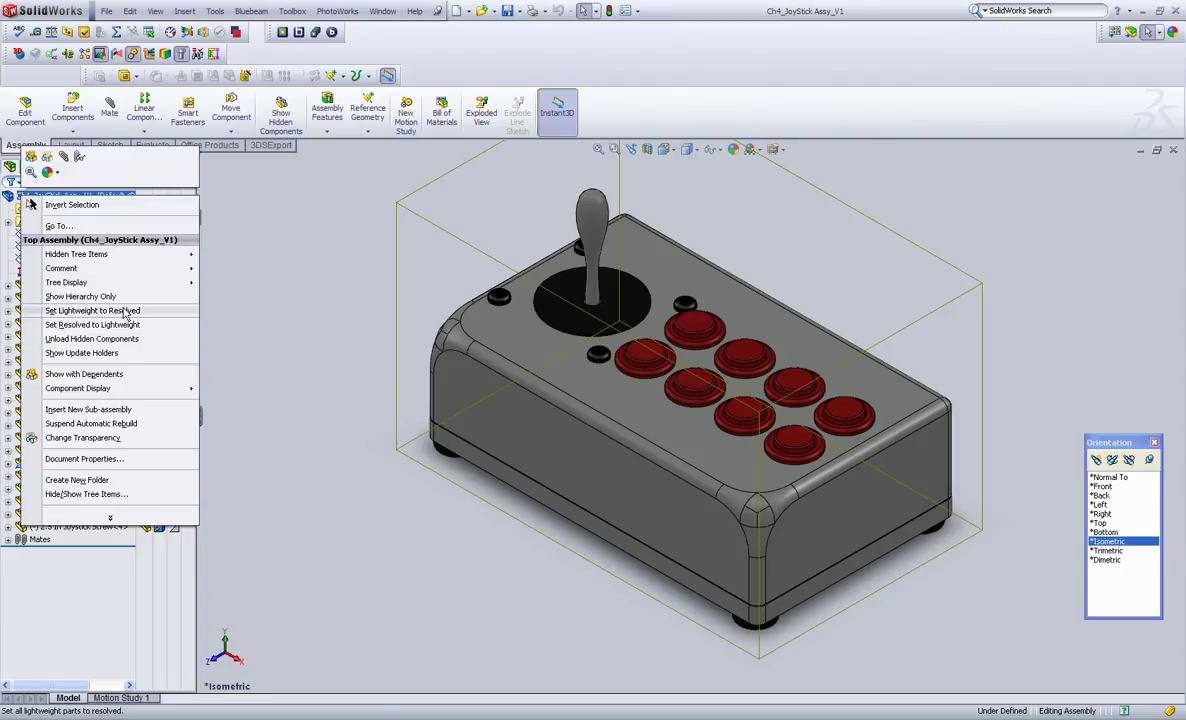
click(123, 312)
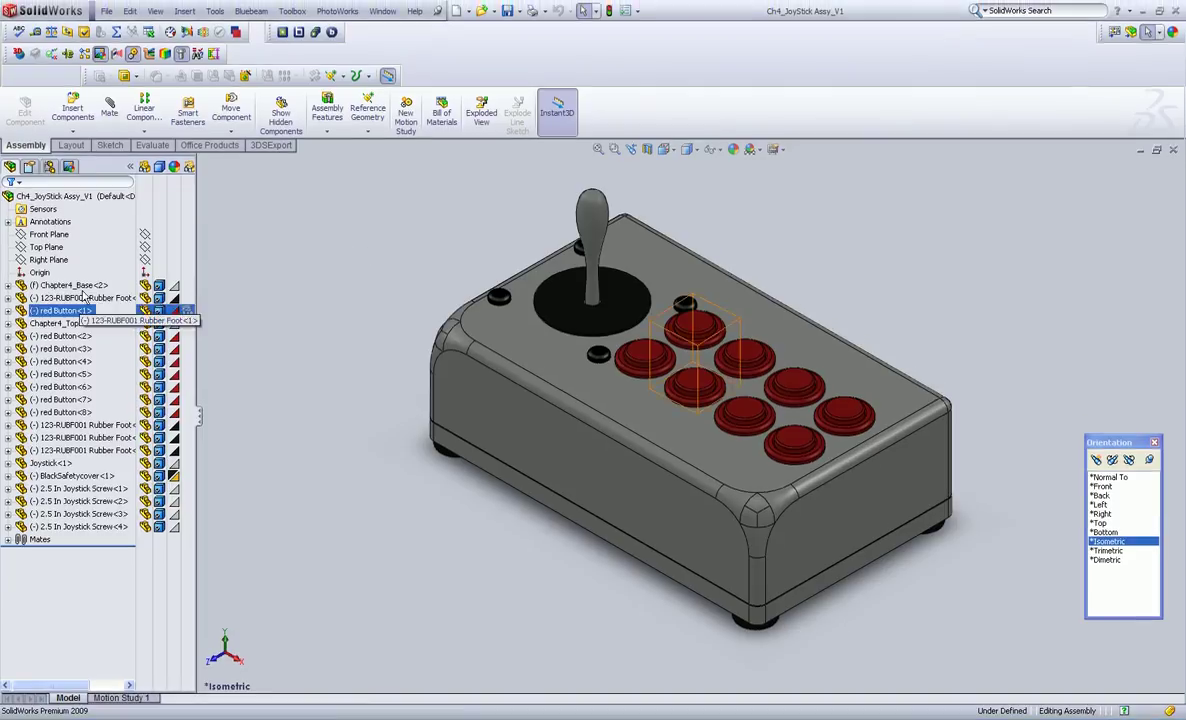
click(50, 234)
key(Escape)
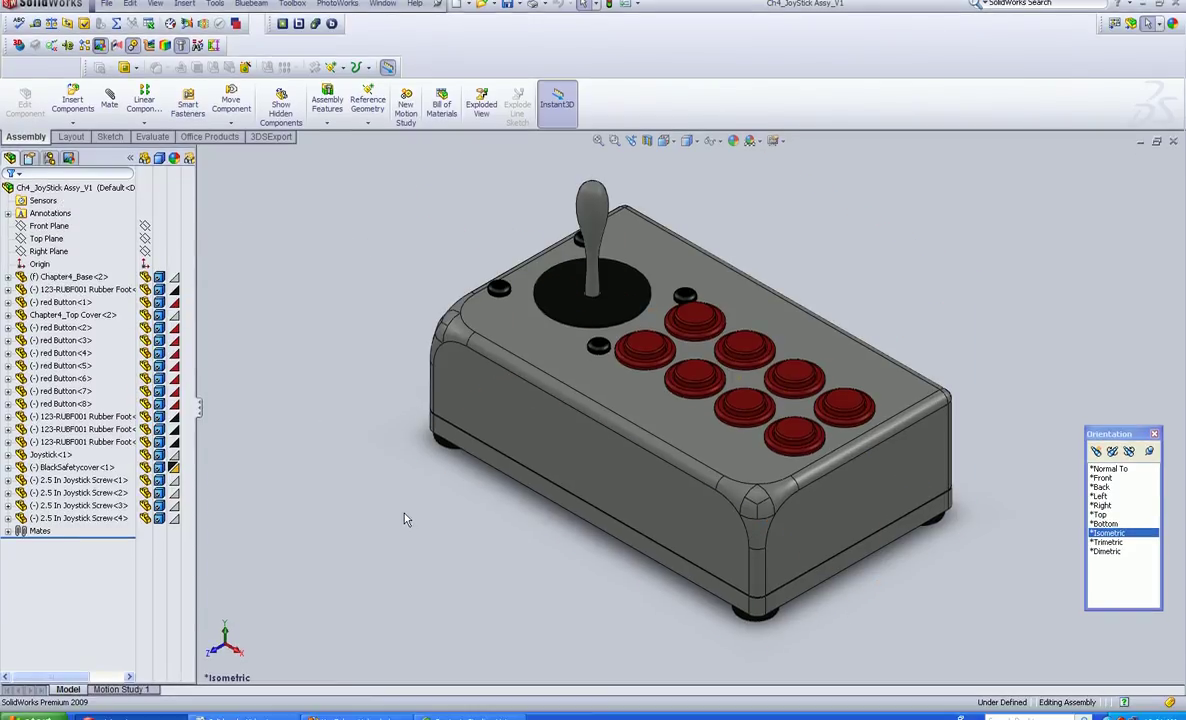